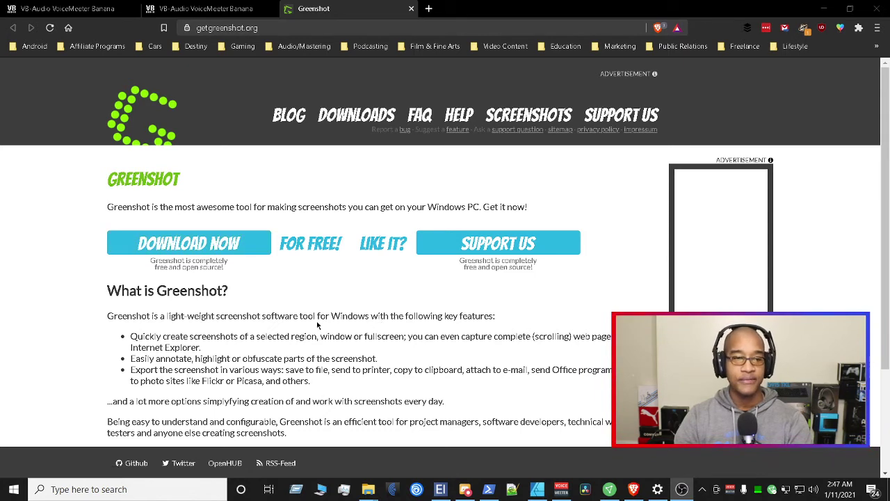
- Review the Voicemeeter Banana download and install options on the VB-Audio site, and open its Virtual Audio Cable page
left_click(201, 10)
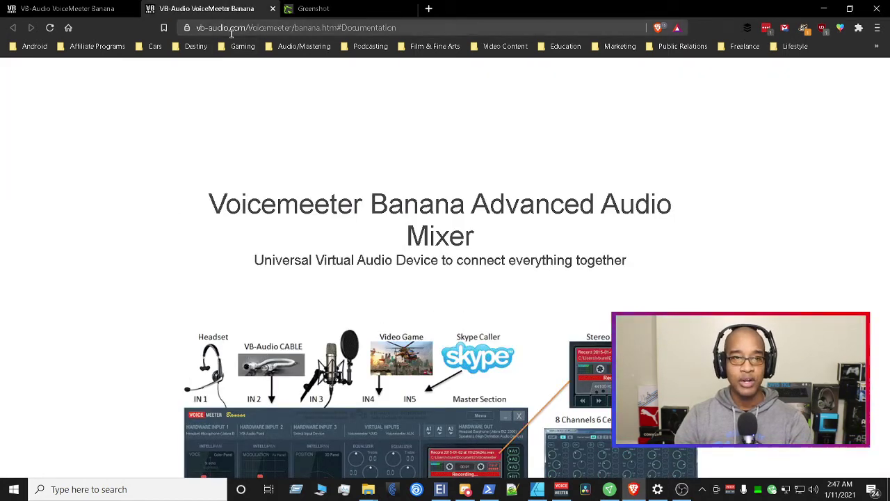
left_click(98, 10)
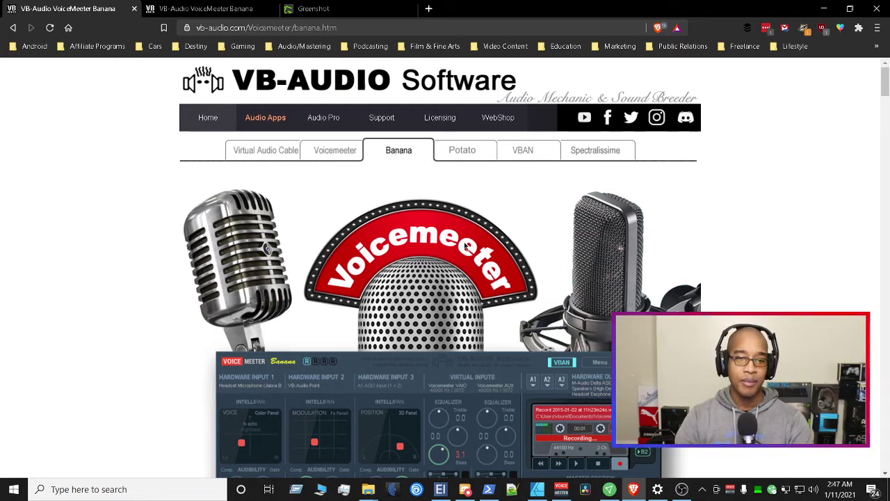
scroll(317, 308, "down", 7)
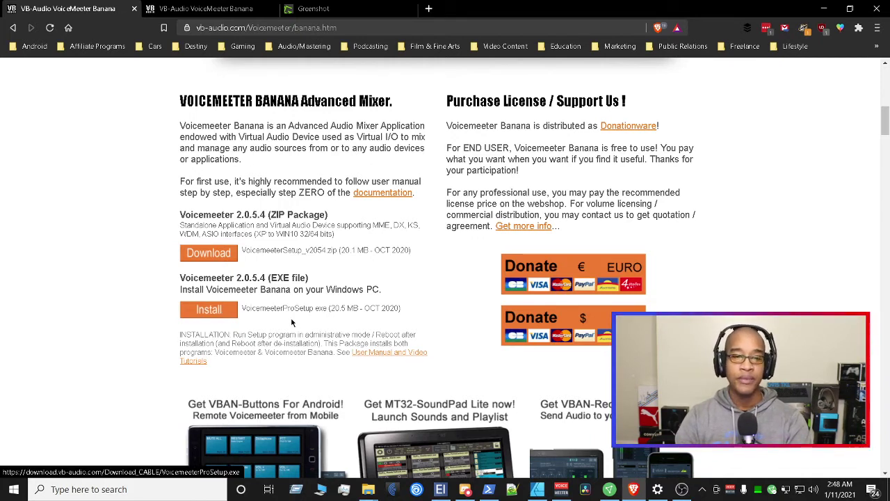
scroll(276, 321, "up", 4)
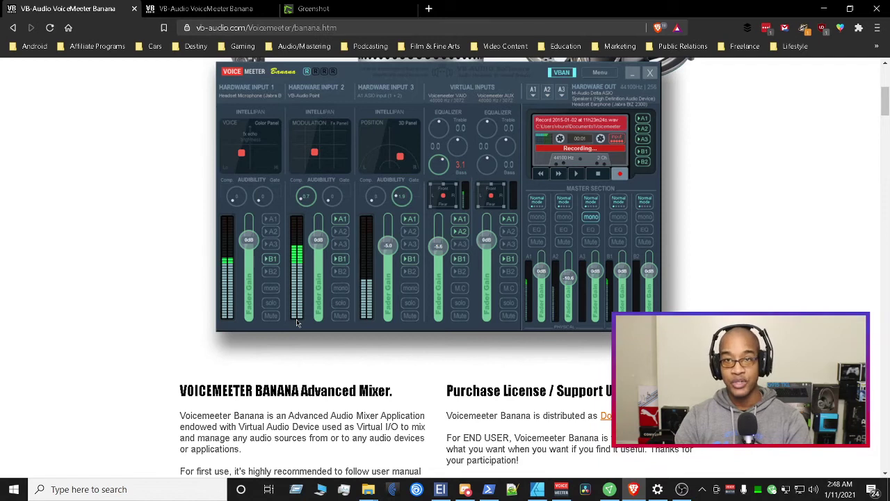
scroll(297, 322, "up", 3)
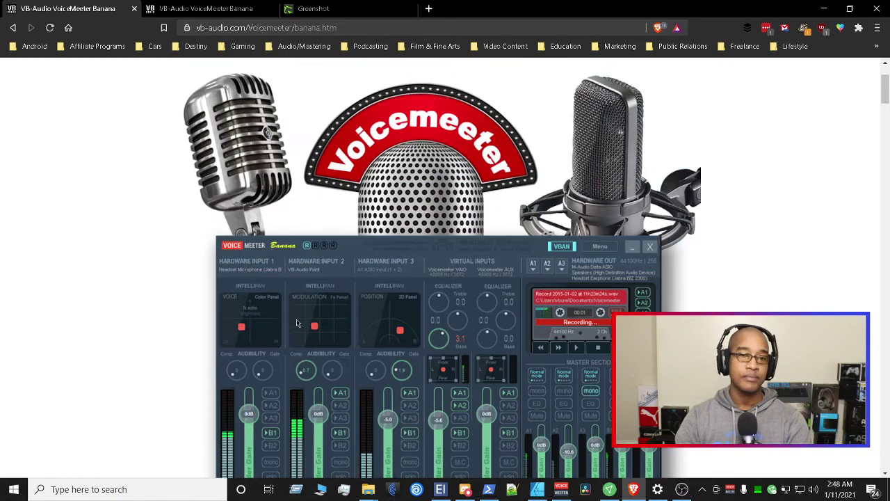
scroll(288, 370, "up", 2)
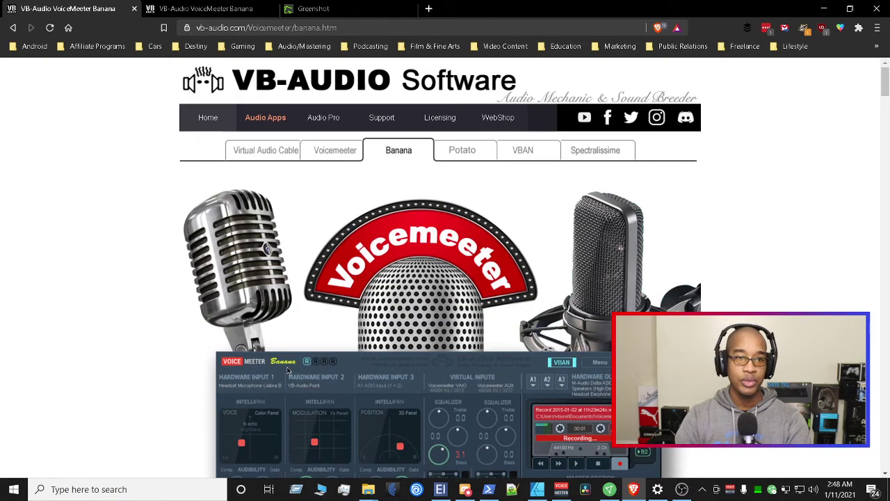
left_click(271, 155)
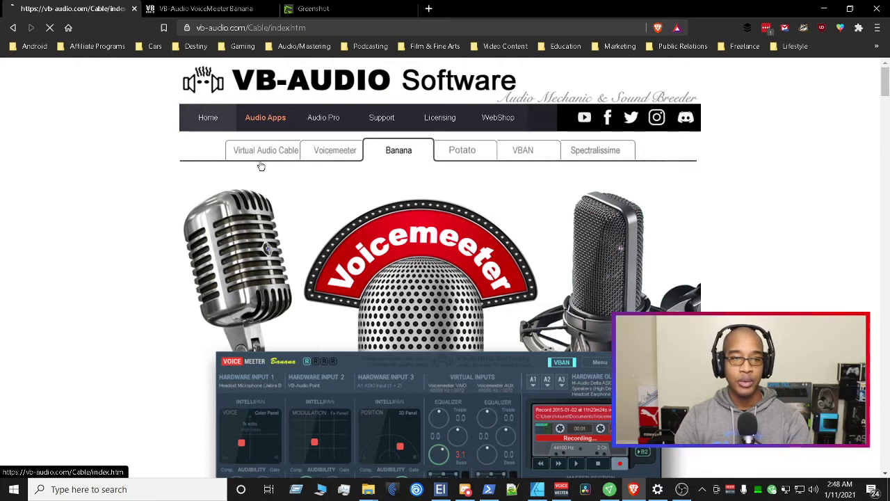
scroll(338, 264, "down", 2)
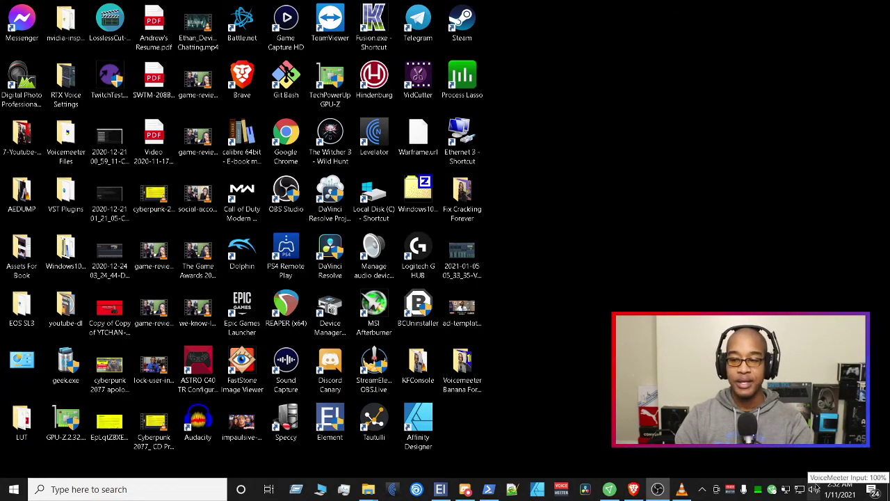
- Open the Windows sound settings, place the Sound dialog clear of the settings text, and find VoiceMeeter Input among the playback devices
right_click(815, 490)
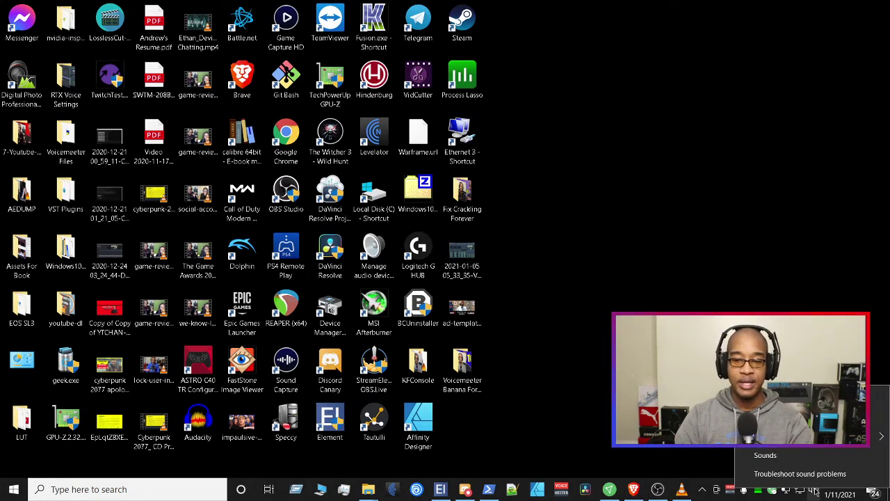
right_click(815, 490)
right_click(815, 495)
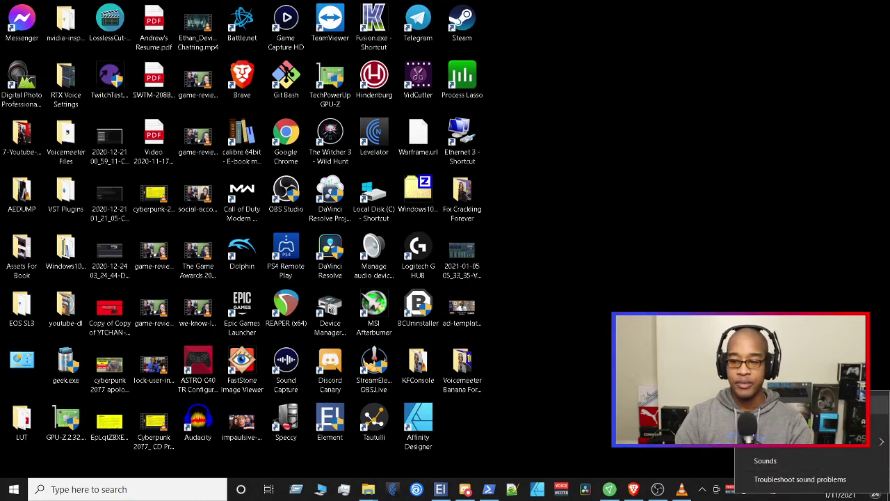
left_click(786, 404)
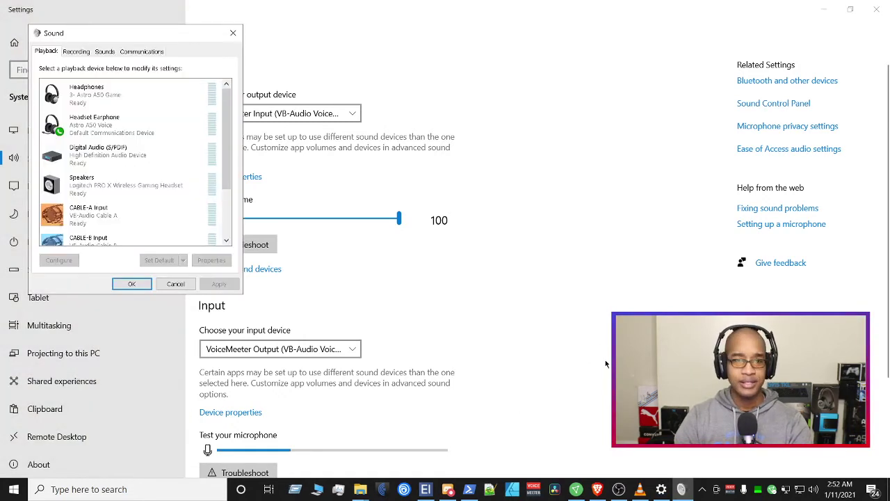
left_click_drag(194, 31, 543, 69)
scroll(583, 170, "down", 2)
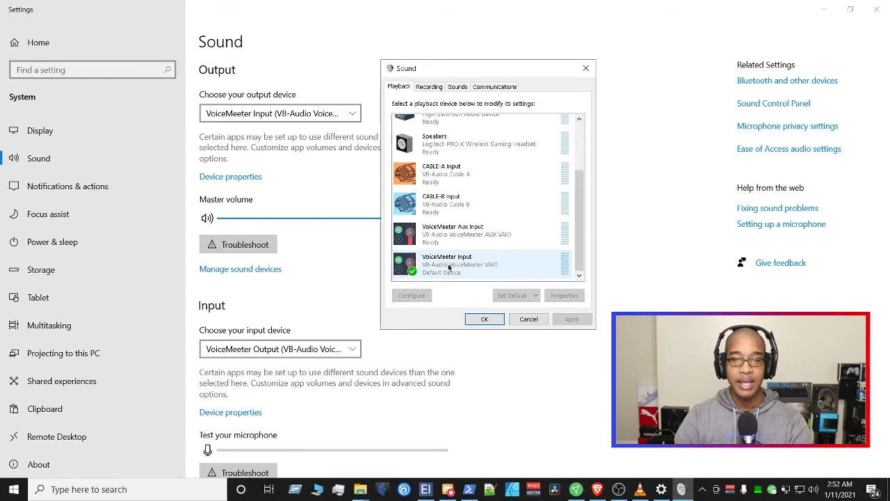
- Examine the recording and playback device lists for the assigned default device and default communications device
left_click(424, 89)
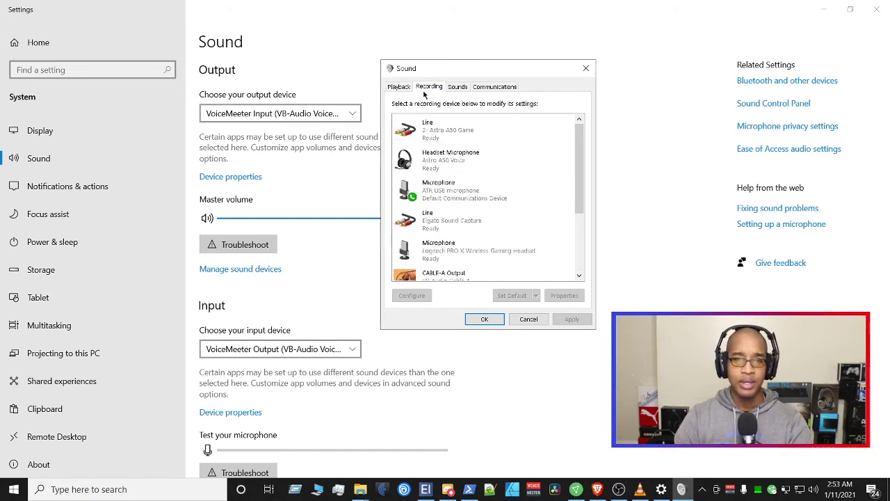
left_click_drag(578, 180, 578, 247)
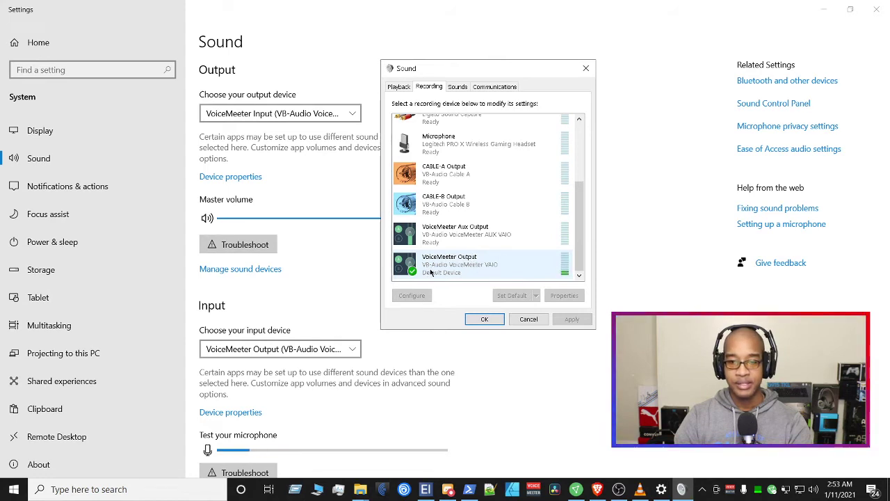
left_click_drag(577, 216, 580, 153)
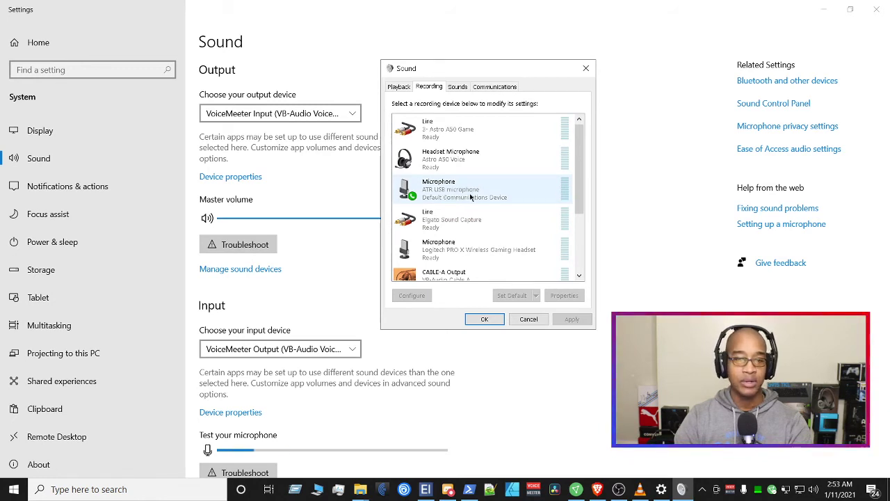
left_click(400, 89)
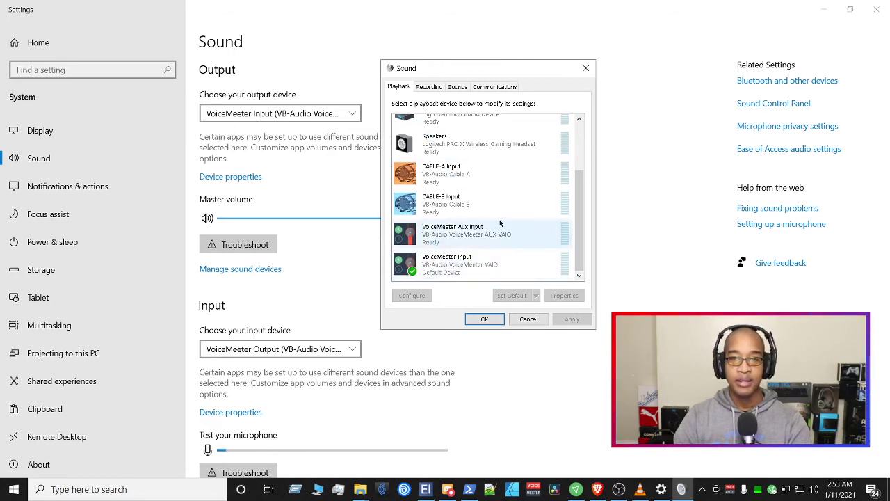
left_click(431, 89)
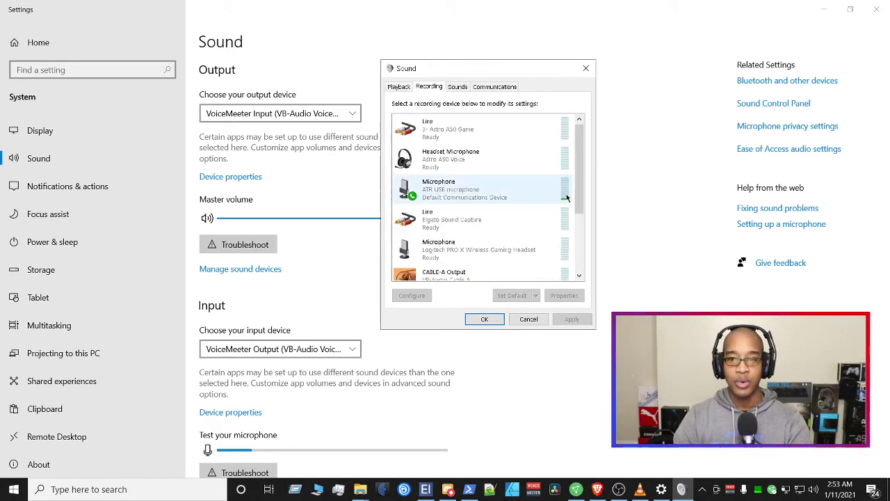
left_click_drag(578, 187, 570, 258)
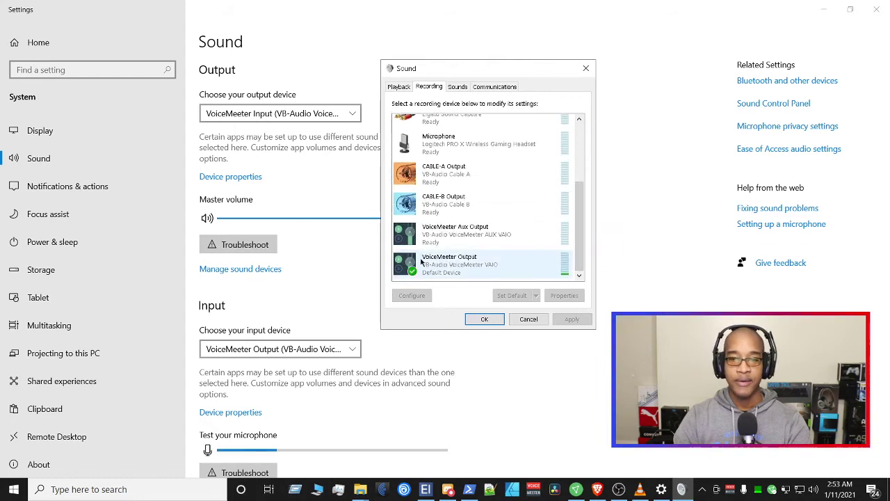
left_click_drag(574, 212, 582, 143)
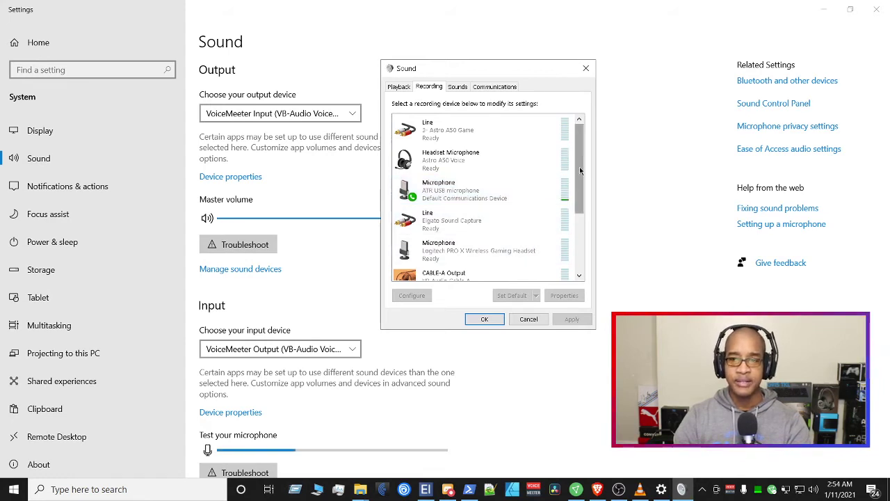
left_click_drag(579, 158, 577, 213)
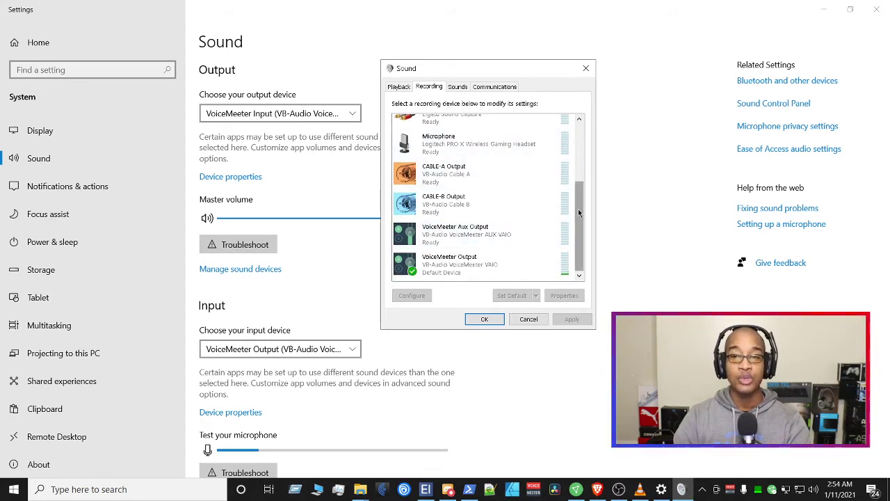
scroll(578, 212, "up", 2)
left_click(467, 207)
right_click(467, 207)
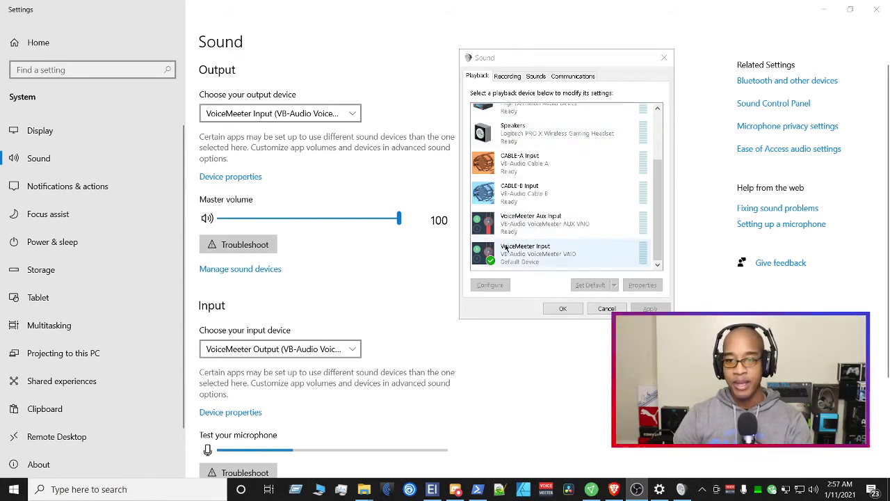
- Check the VoiceMeeter recording devices, and take a window screenshot of the Sound dialog's playback devices, discarding the capture
left_click(507, 75)
left_click_drag(659, 162, 663, 216)
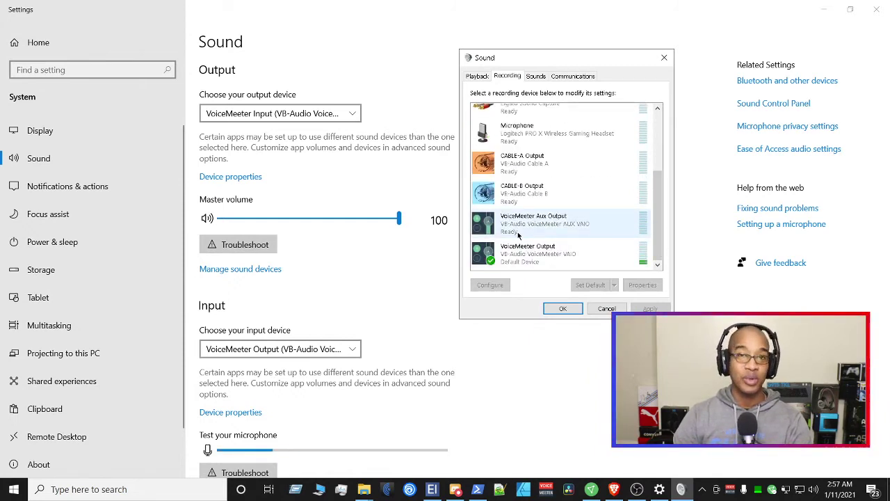
left_click(478, 77)
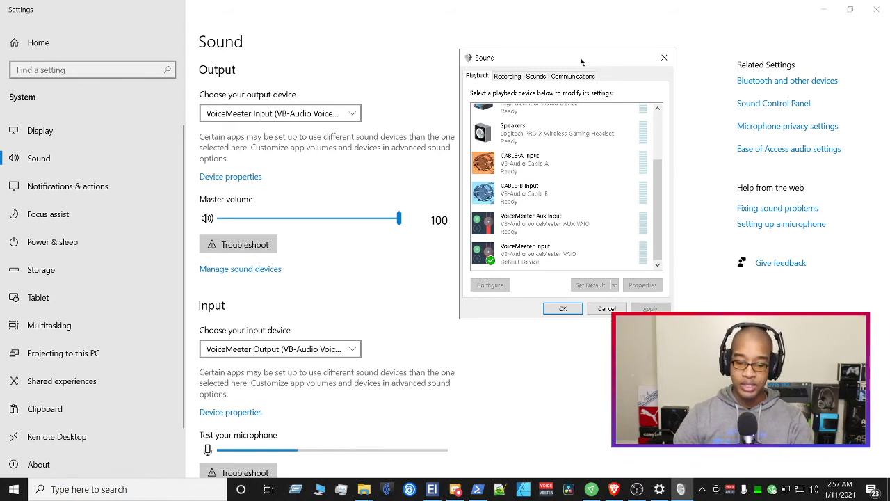
key("alt+Print")
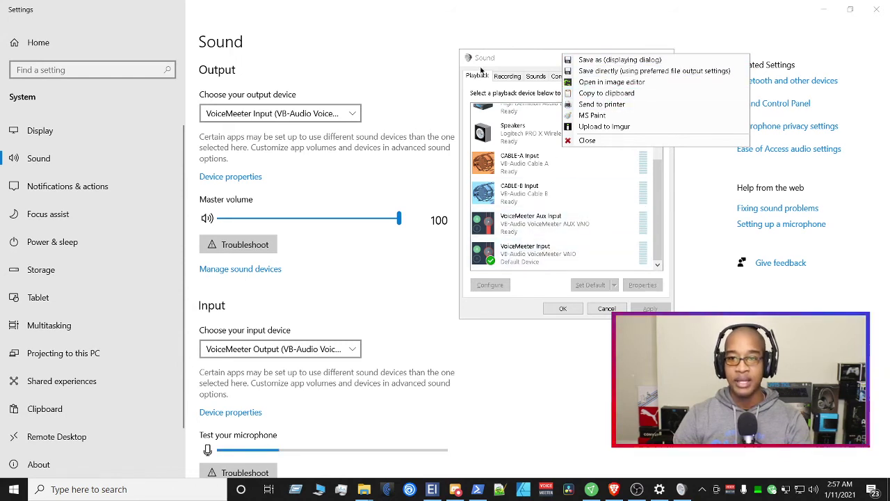
left_click(708, 143)
- Take a window screenshot of the Sound dialog's recording devices and discard the capture
left_click(507, 76)
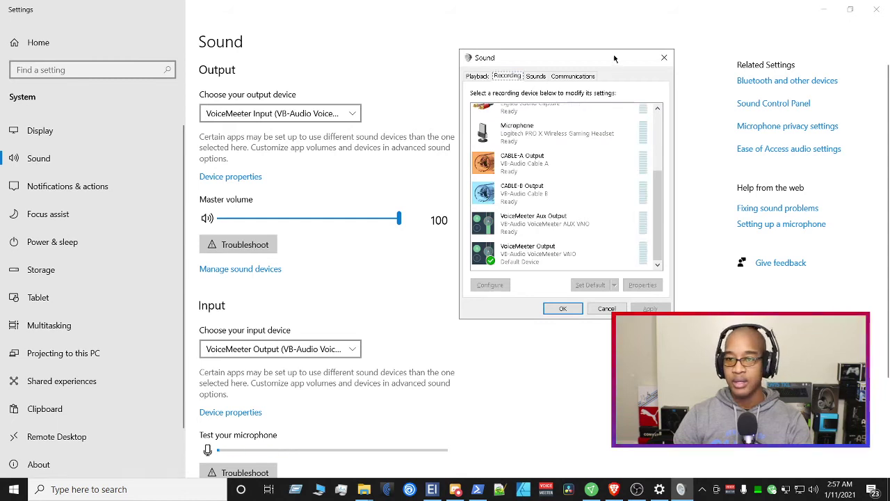
key("alt+Print")
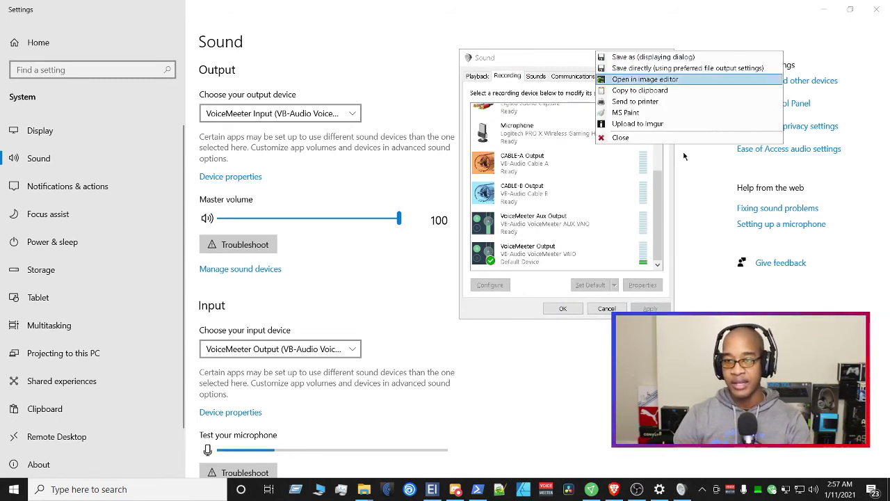
left_click(539, 60)
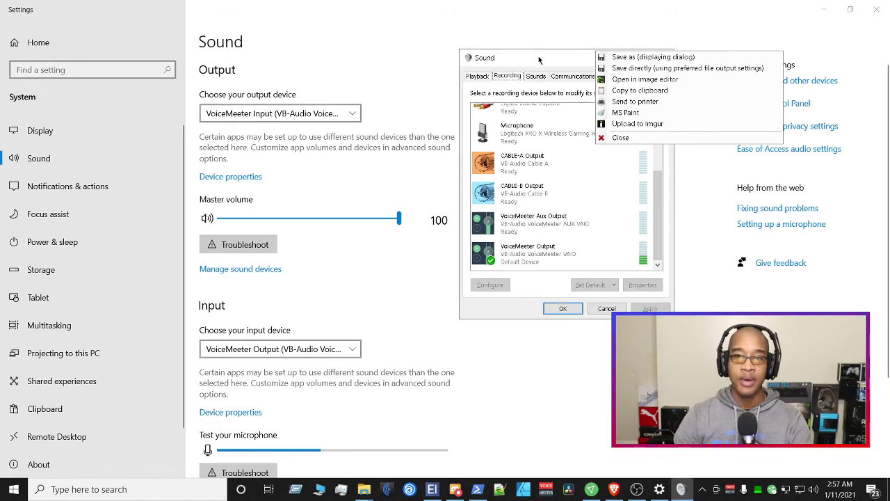
left_click(475, 76)
left_click(664, 138)
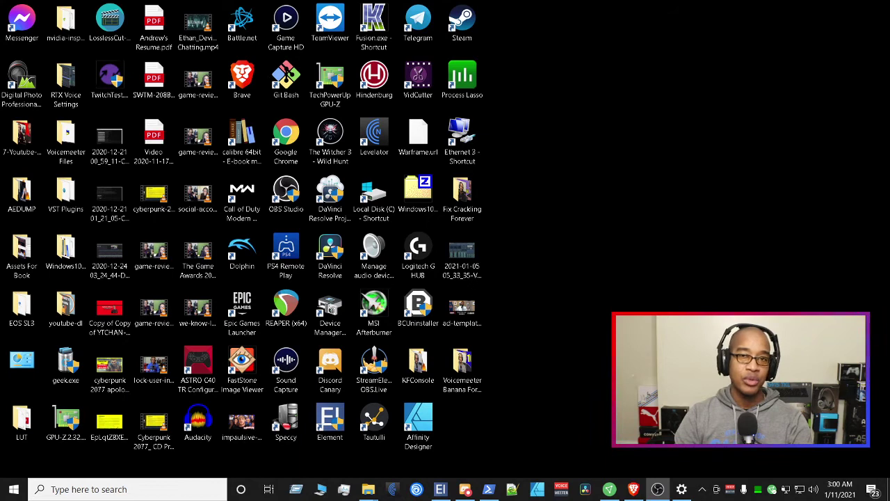
- Search Windows for "voi", launch Voicemeeter Banana, and view the device choices for hardware output A1
left_click(136, 490)
type("voi")
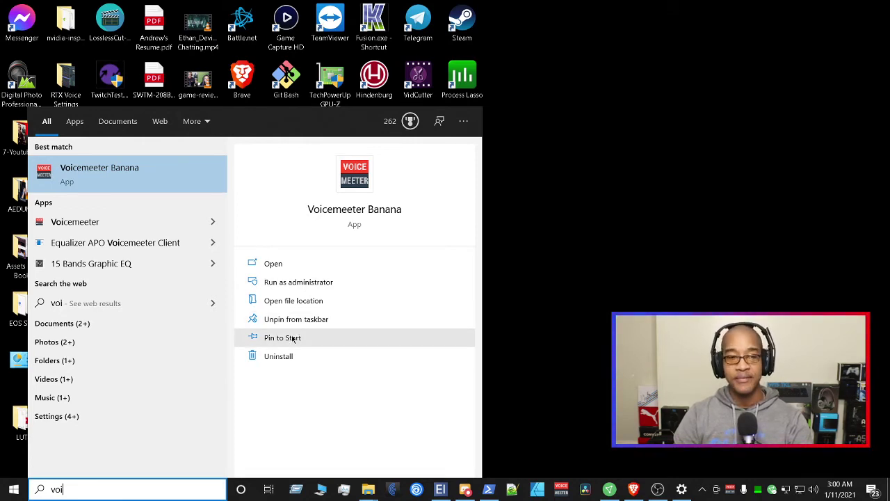
left_click(122, 182)
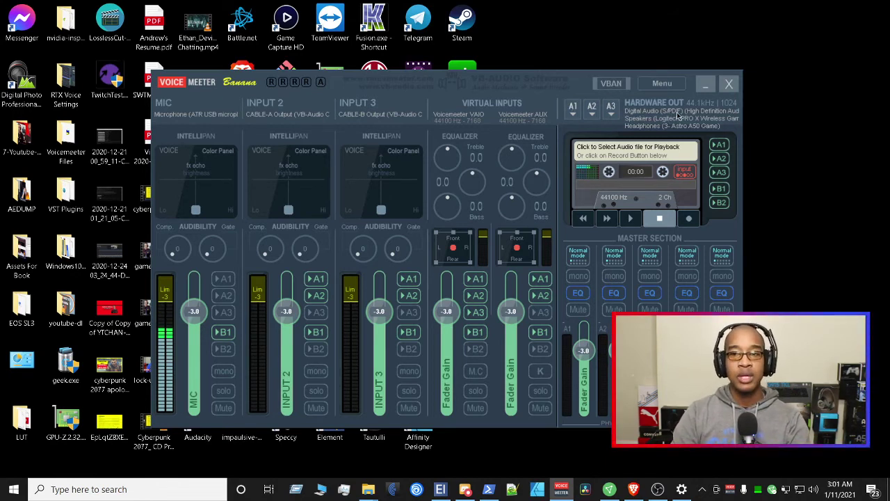
left_click(573, 113)
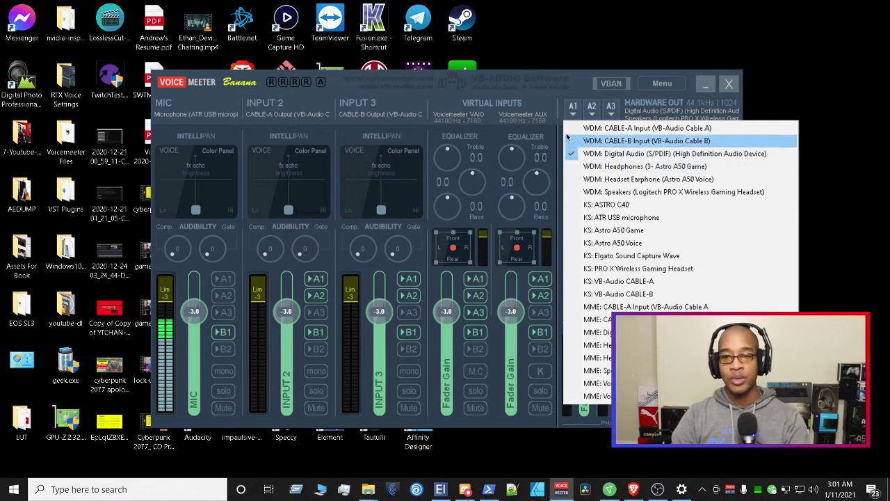
left_click(534, 108)
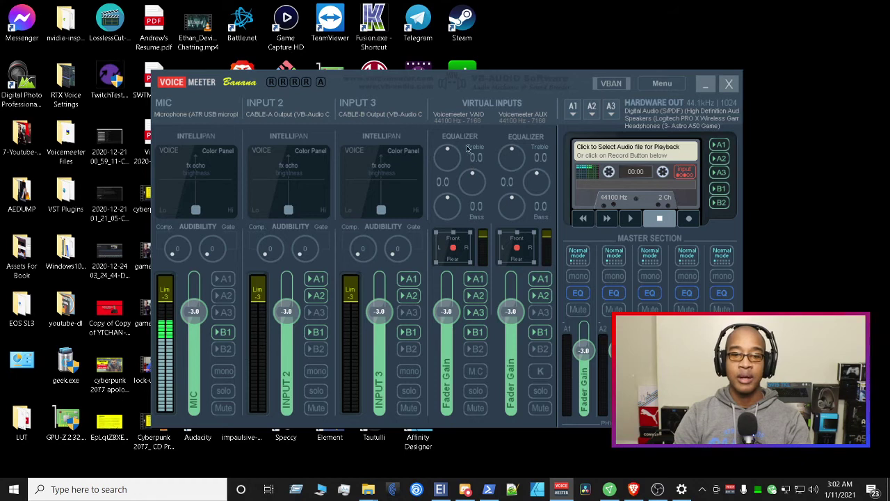
- Turn off outputs A1, A2 and A3 on the Voicemeeter VAIO virtual input and re-enable A1, leaving B1 on
left_click(476, 279)
left_click(476, 296)
left_click(476, 312)
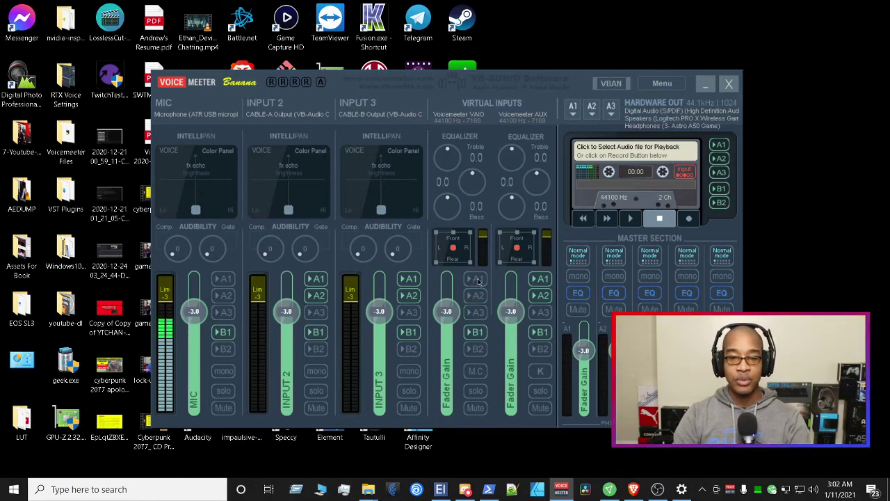
left_click(475, 331)
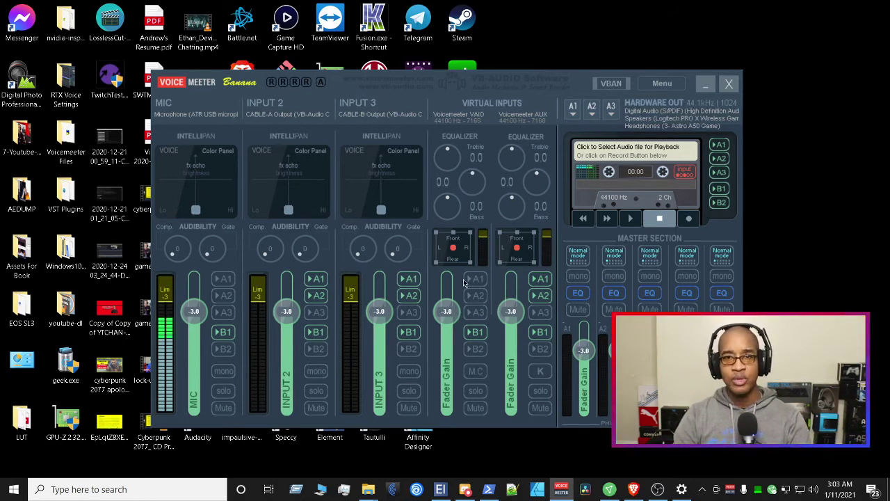
left_click(477, 280)
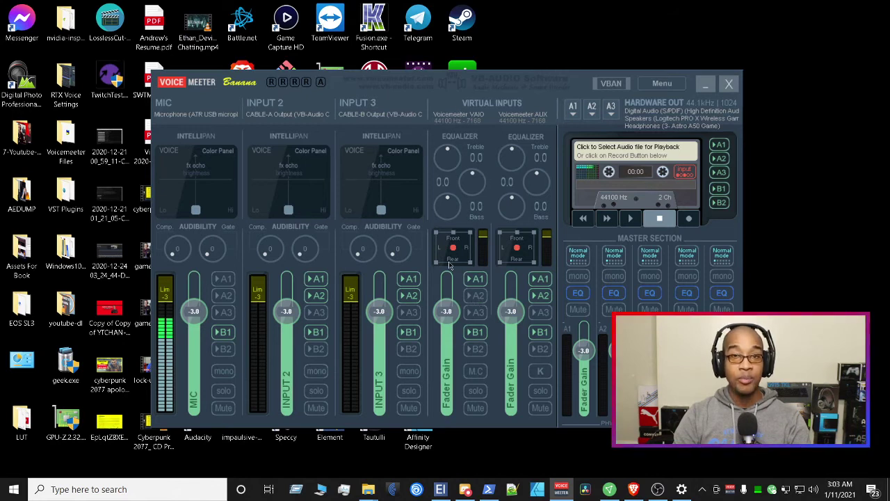
- Enable outputs A2 and A3 on the Voicemeeter VAIO virtual input
left_click(476, 296)
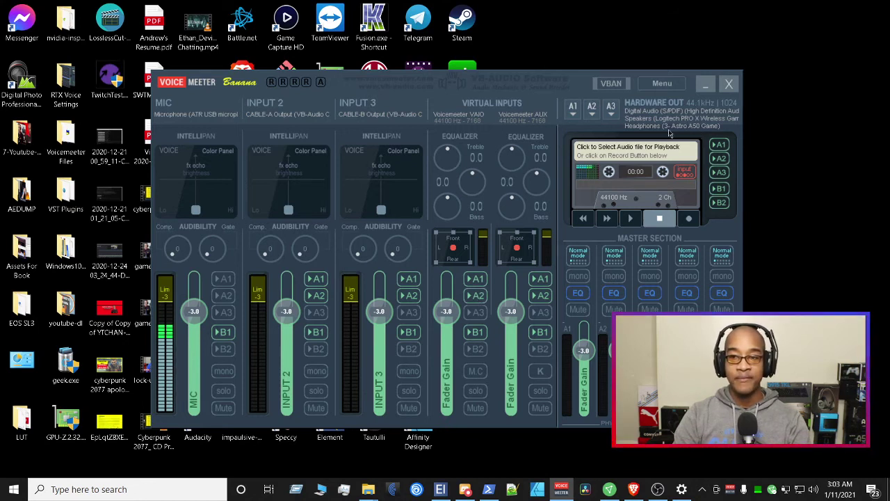
left_click(476, 313)
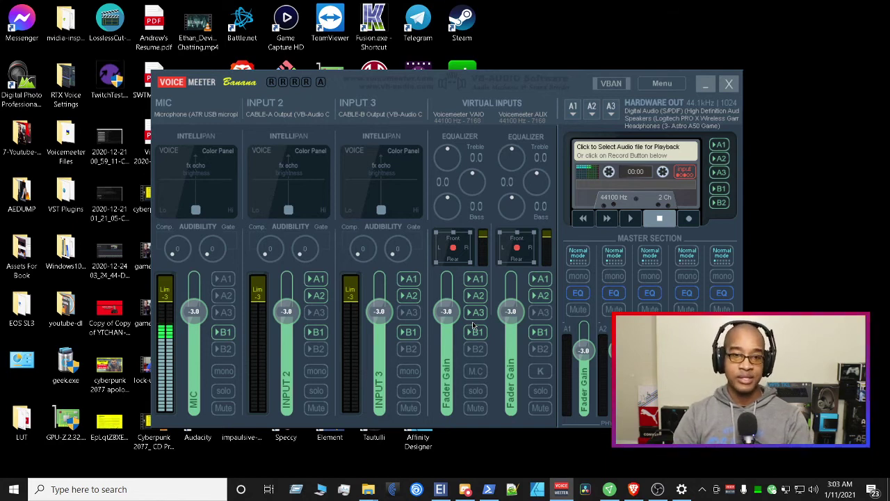
- View the available devices for Input 2 and for the MIC input, leaving both selections unchanged
left_click(271, 111)
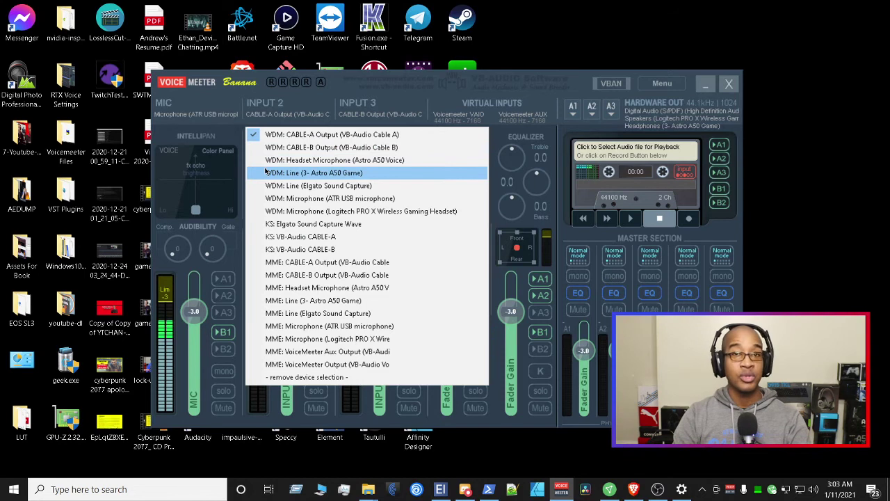
left_click(203, 109)
left_click(202, 109)
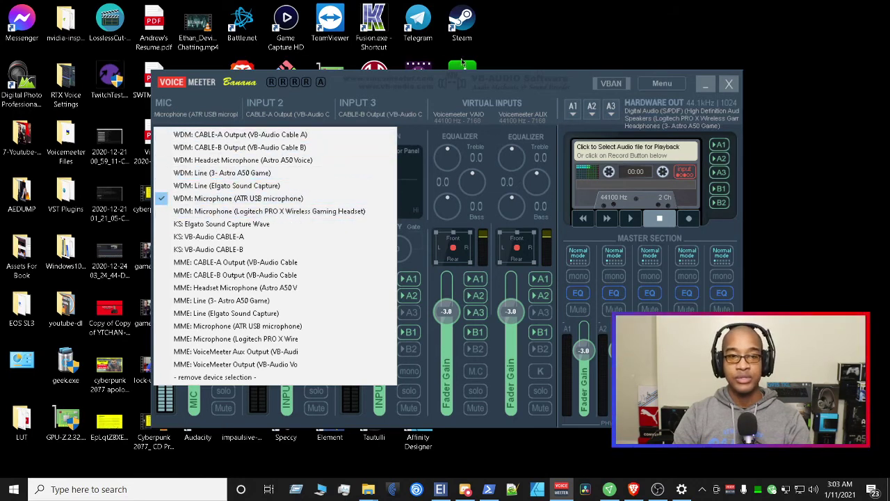
left_click(342, 88)
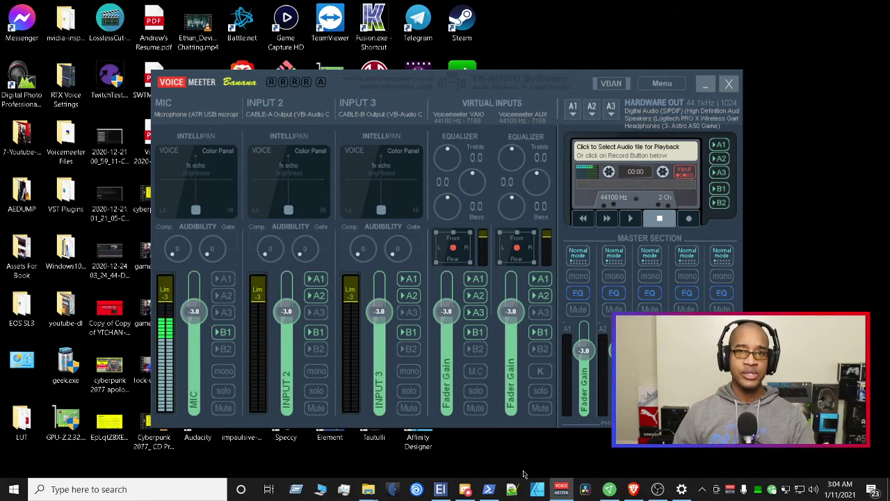
- Open the name of the Input 2 strip for editing and keep it as INPUT 2
double_click(271, 105)
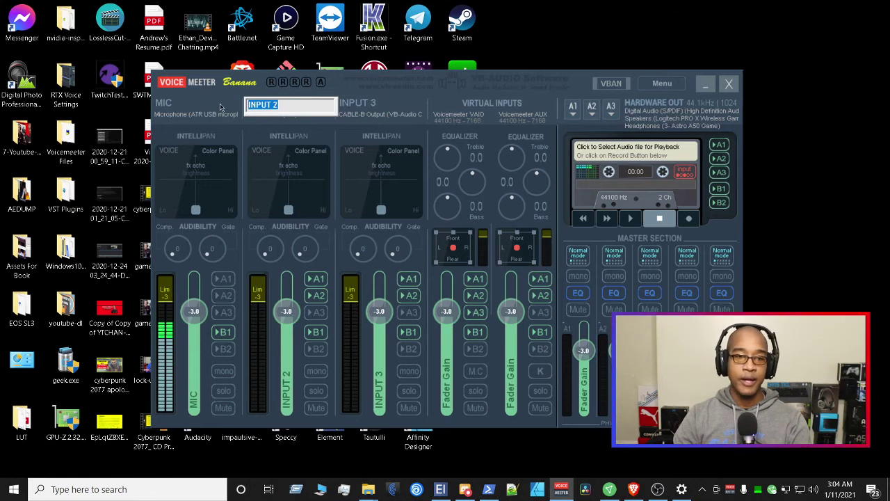
left_click(289, 106)
key("Return")
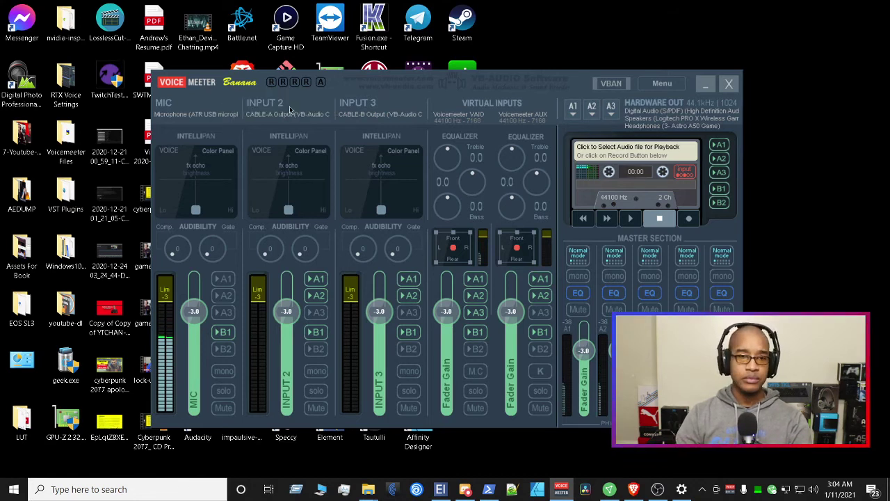
- Toggle outputs A2 and A1 on the Input 2 strip to demonstrate its routing
left_click(317, 296)
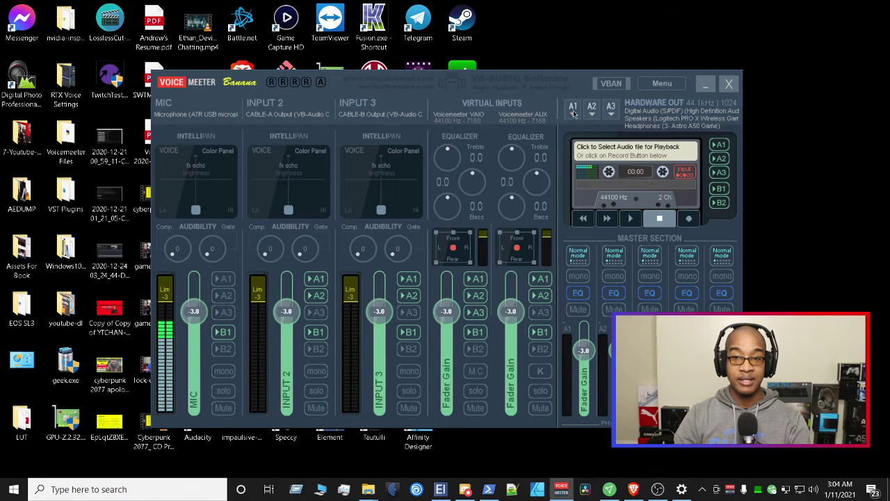
left_click(317, 298)
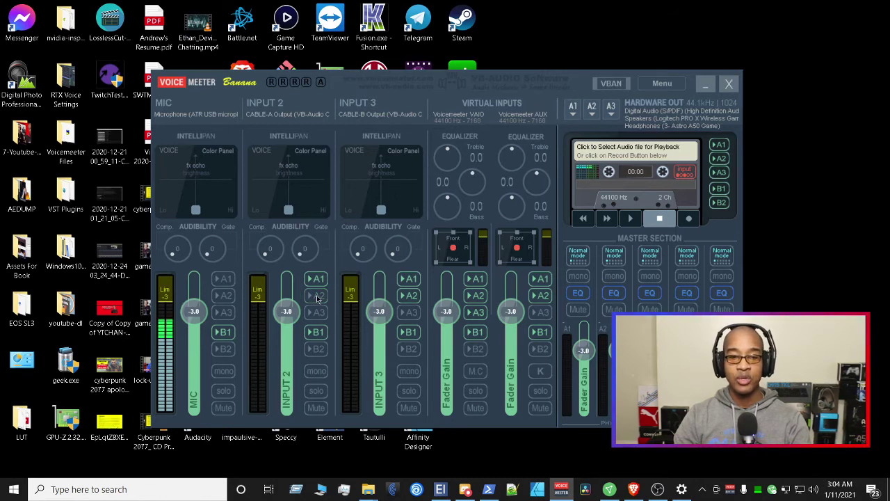
left_click(317, 280)
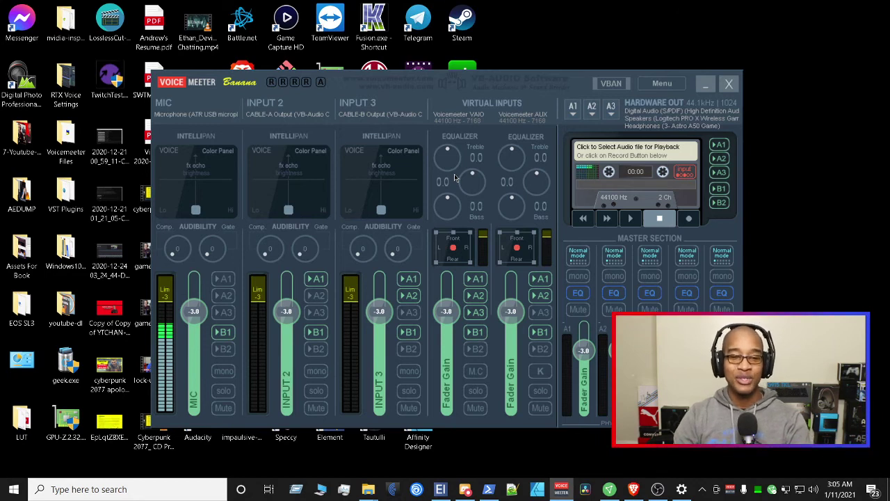
- Open the limiter values of Input 3 and the Voicemeeter VAIO input, closing each without changing it
double_click(351, 292)
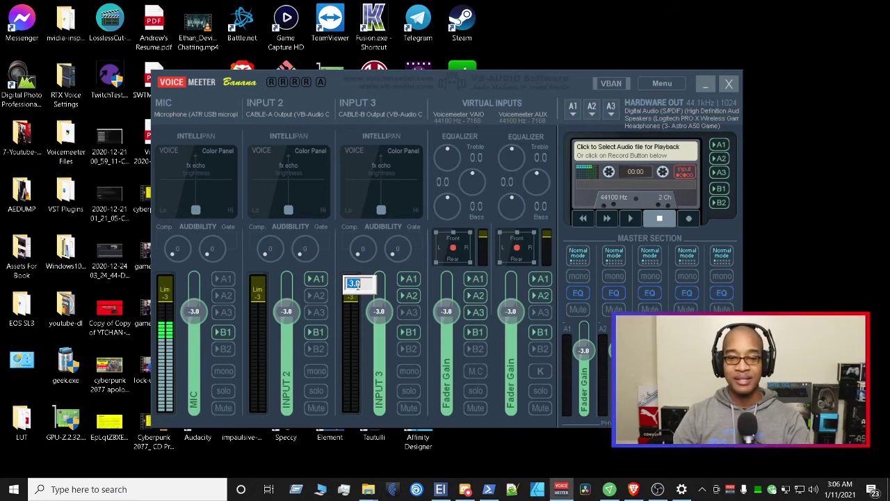
key("Escape")
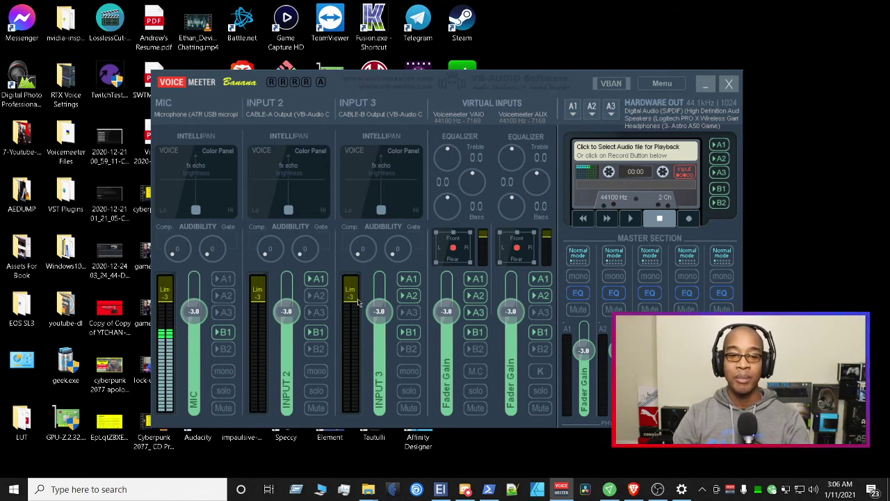
double_click(481, 240)
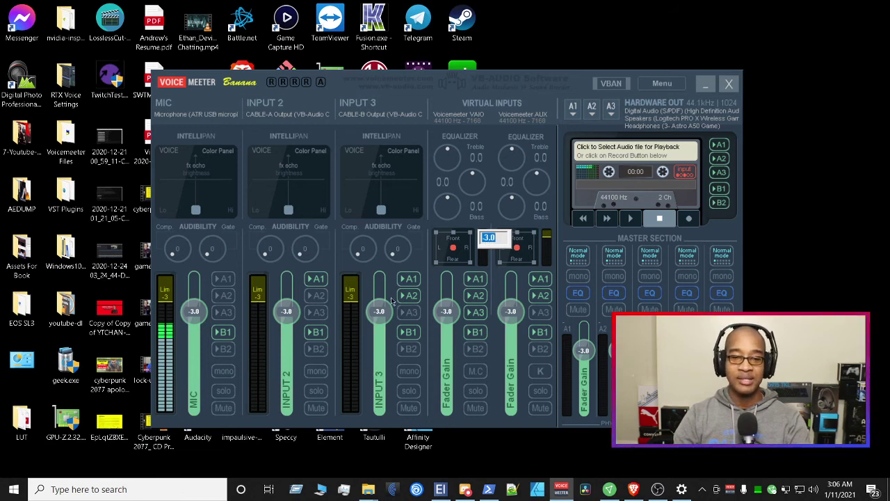
key("Return")
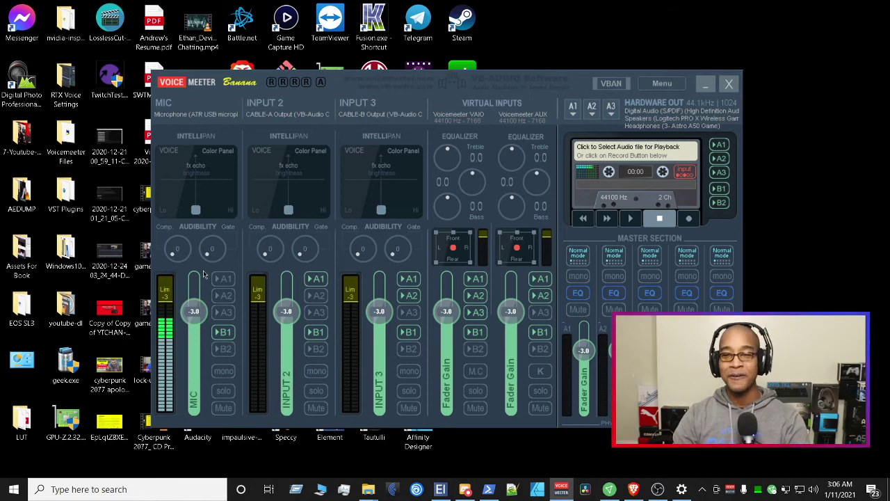
- Open the dialog for saving the current settings as an XML file and cancel it
left_click(662, 83)
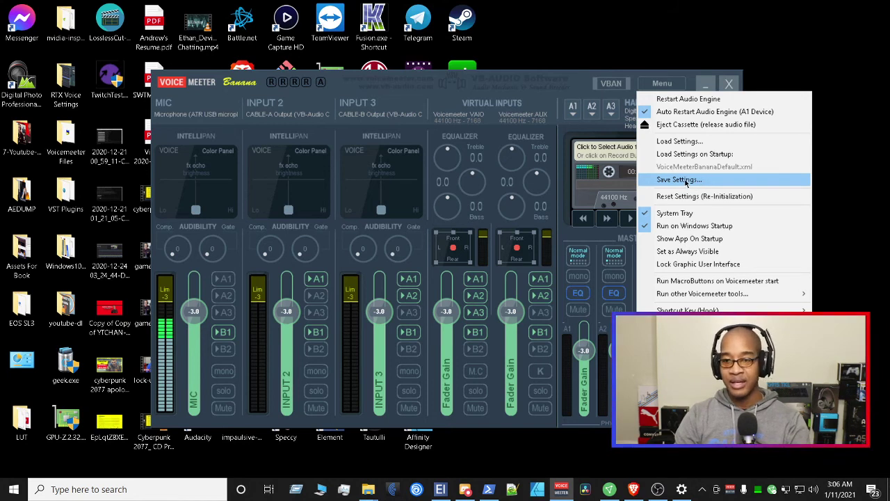
left_click(679, 179)
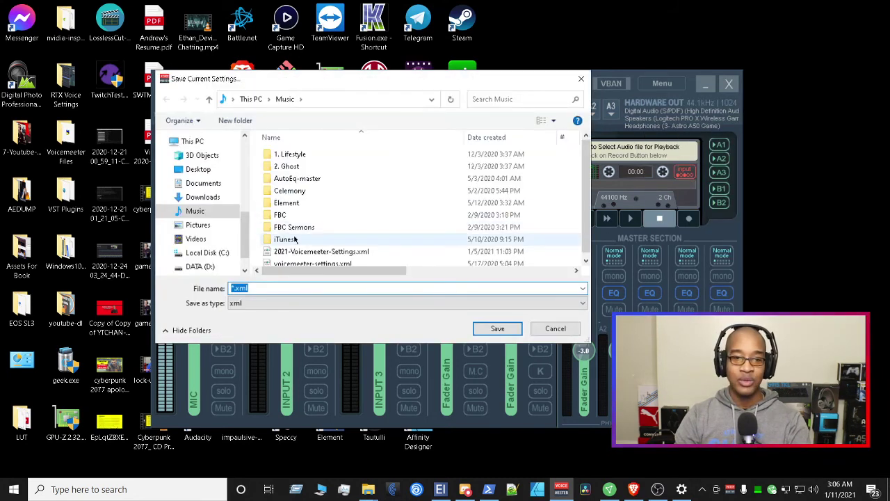
left_click(561, 330)
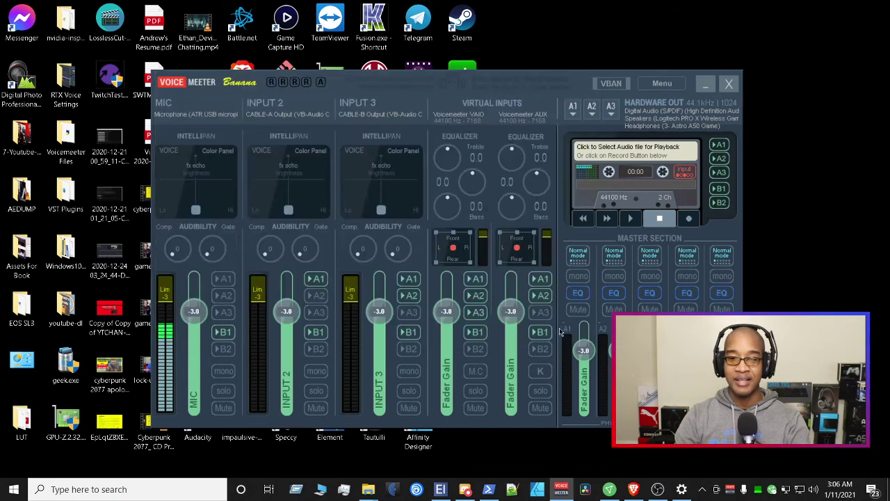
- Turn on Lock Graphic User Interface and turn it off again
left_click(662, 84)
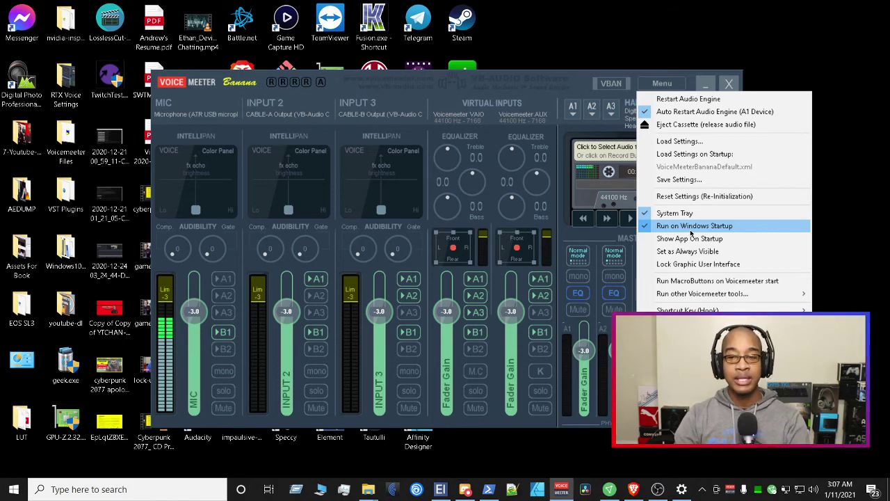
left_click(683, 265)
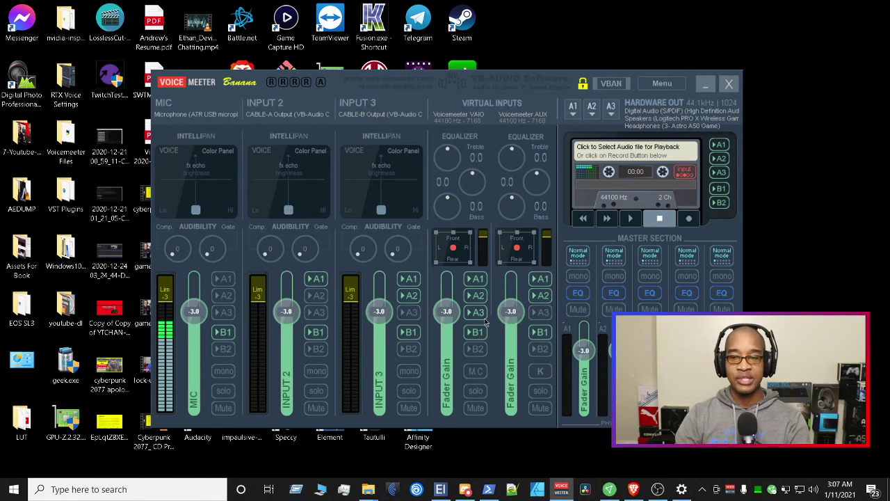
left_click(672, 82)
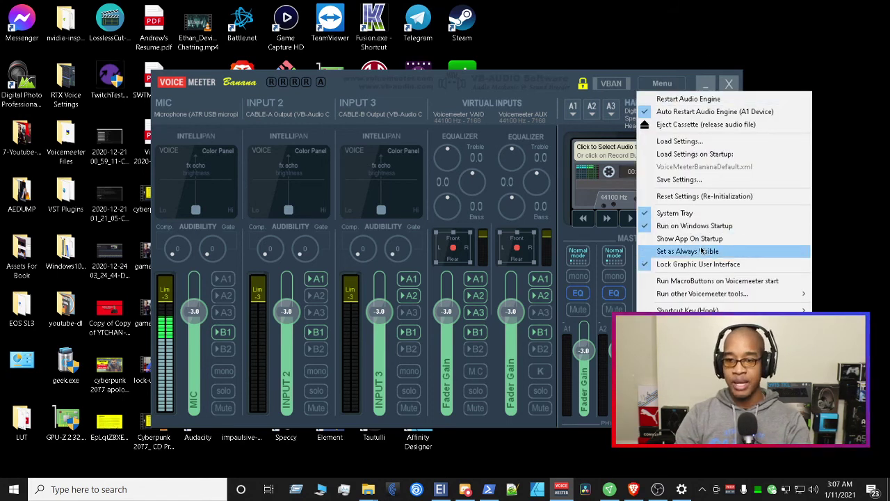
left_click(687, 265)
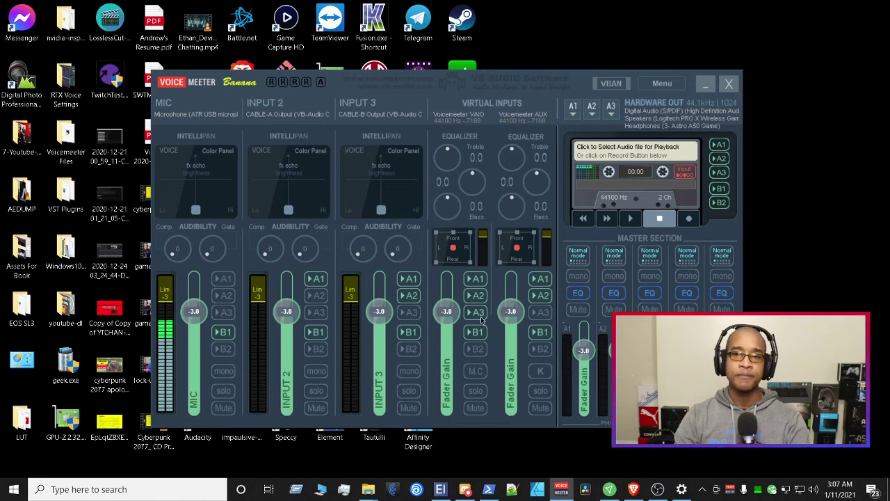
left_click(658, 83)
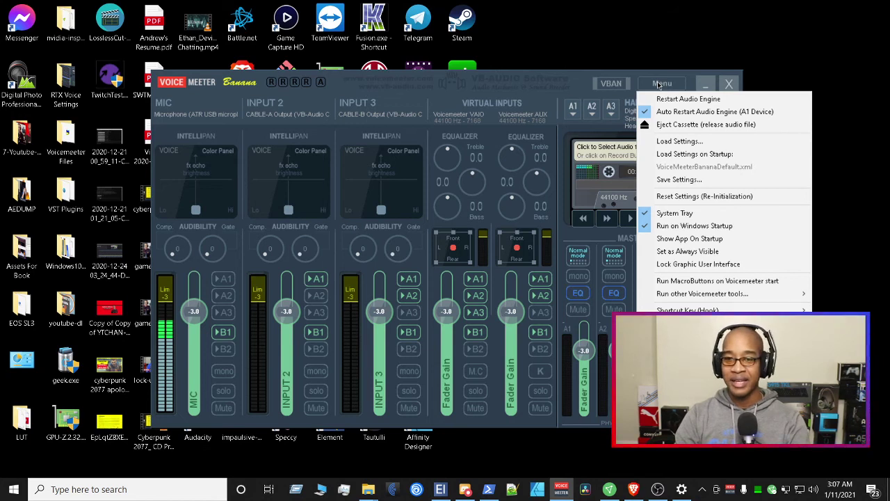
left_click(577, 80)
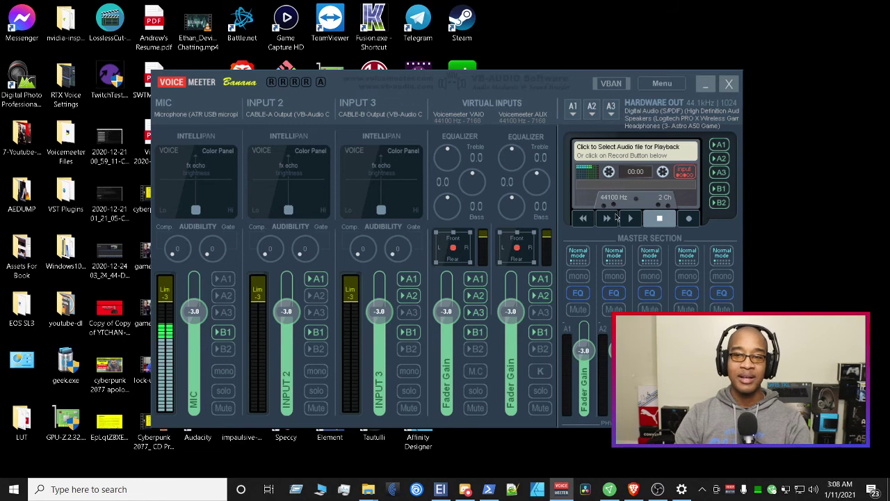
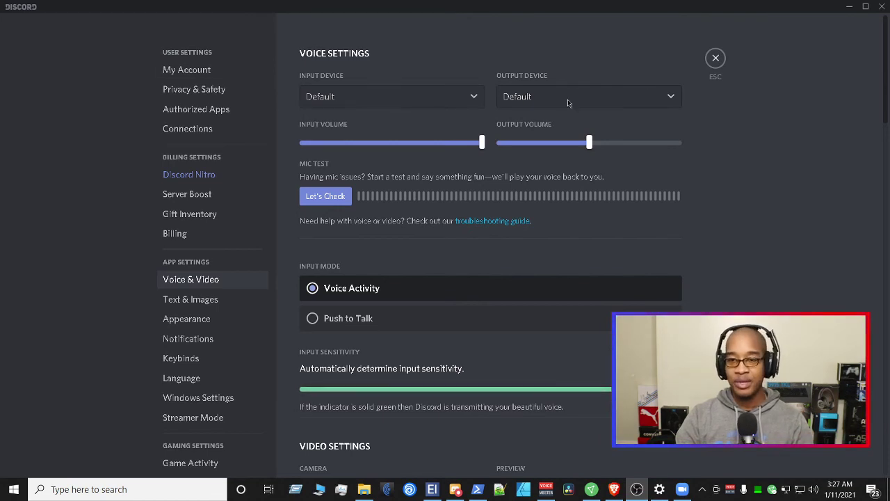
- Examine Discord's Voice & Video settings, including the input and output devices, noise suppression, voice processing, quality of service and attenuation
scroll(809, 192, "down", 2)
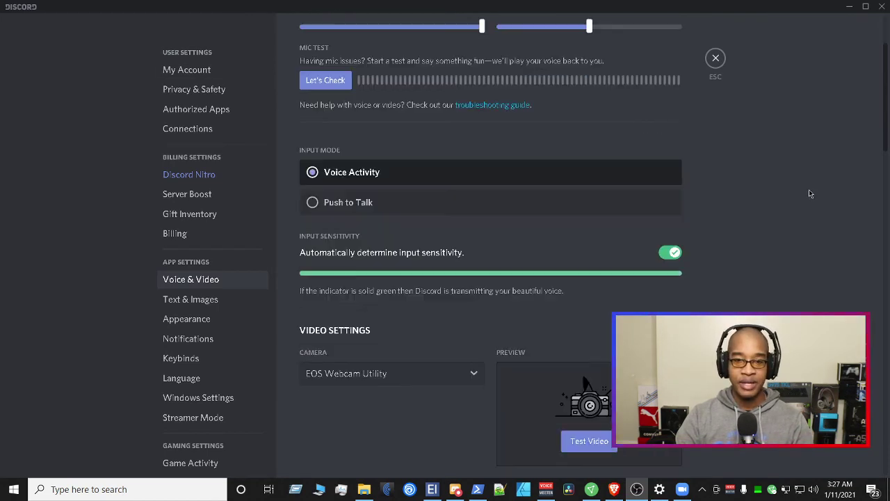
scroll(809, 193, "down", 1)
scroll(810, 193, "down", 5)
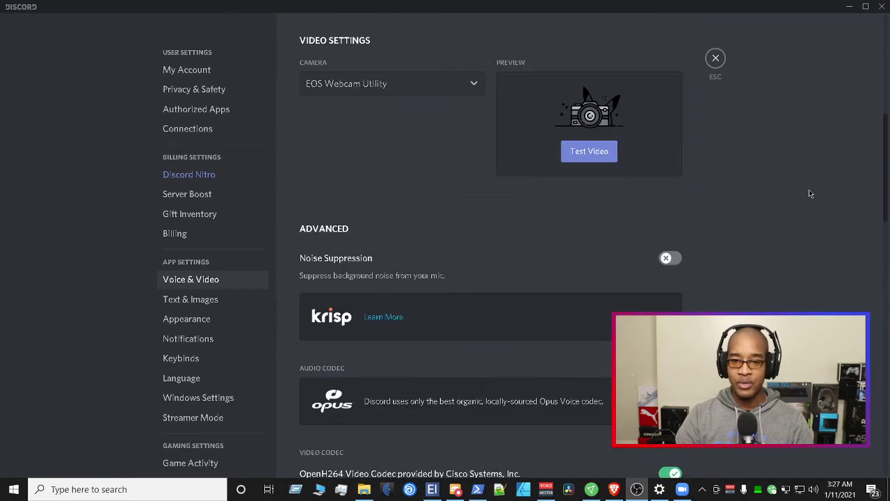
scroll(810, 193, "down", 1)
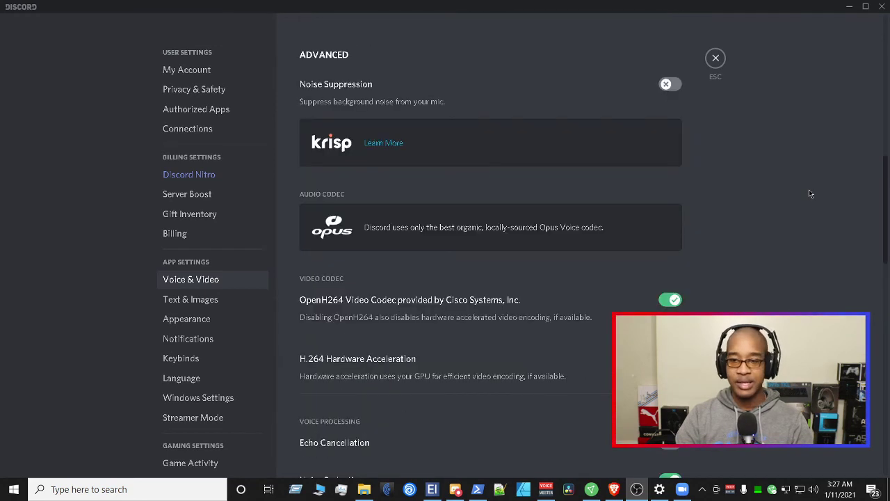
scroll(809, 193, "down", 2)
scroll(809, 193, "down", 2)
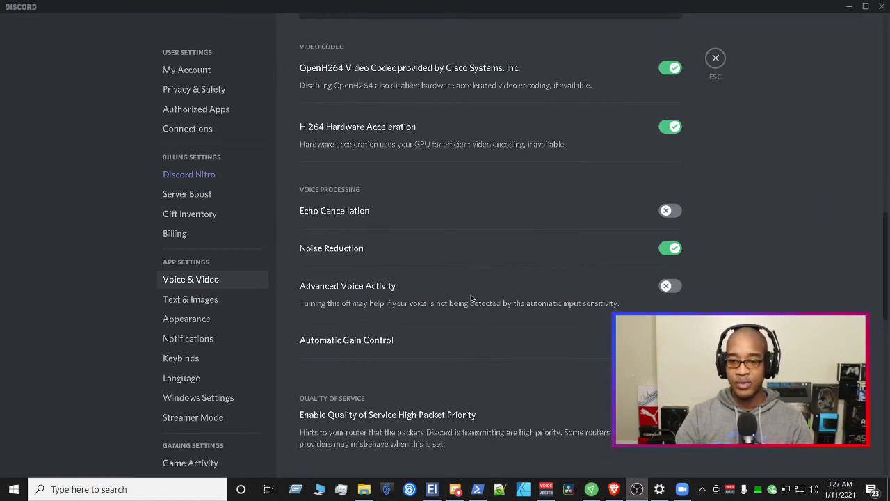
scroll(730, 306, "down", 1)
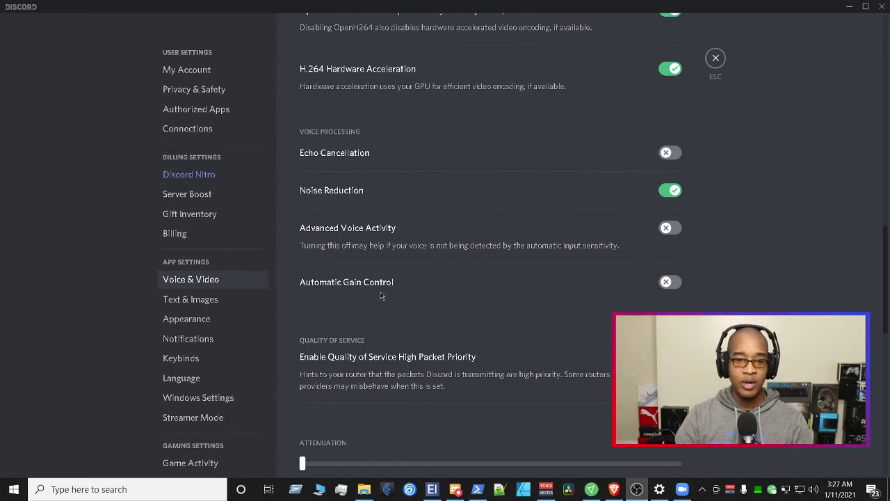
scroll(646, 296, "down", 1)
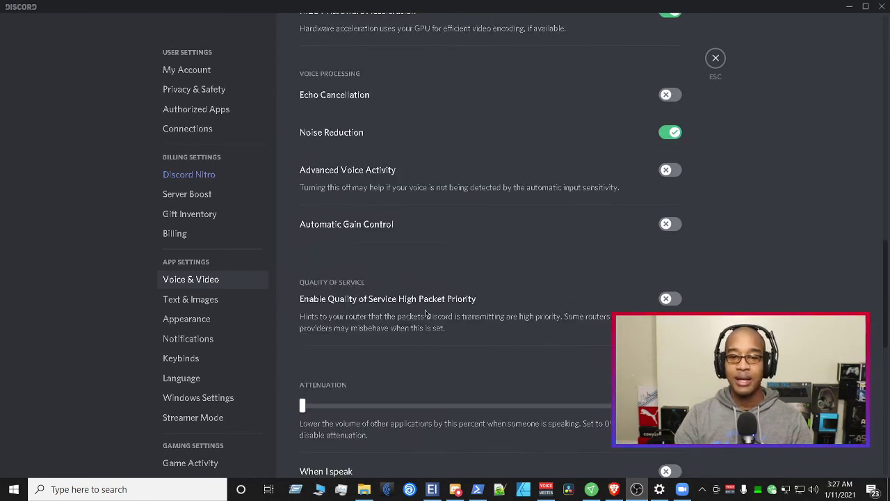
scroll(704, 311, "down", 4)
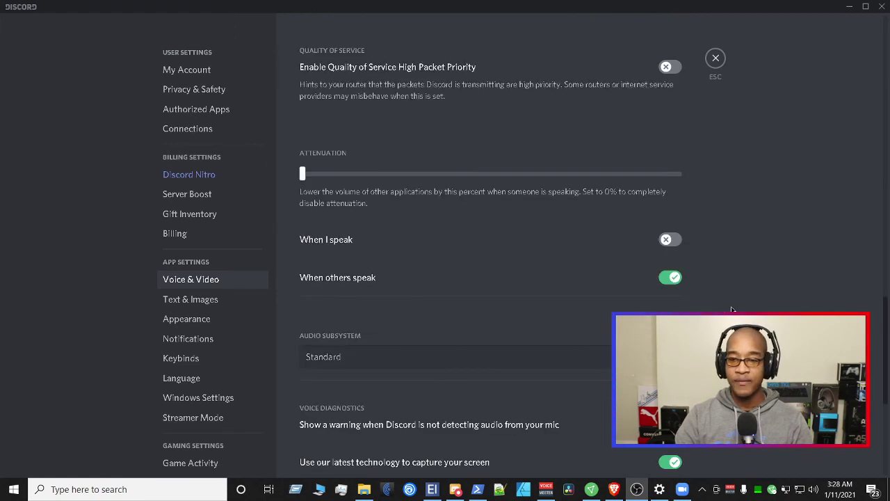
scroll(487, 250, "down", 4)
scroll(486, 250, "up", 6)
scroll(463, 163, "up", 10)
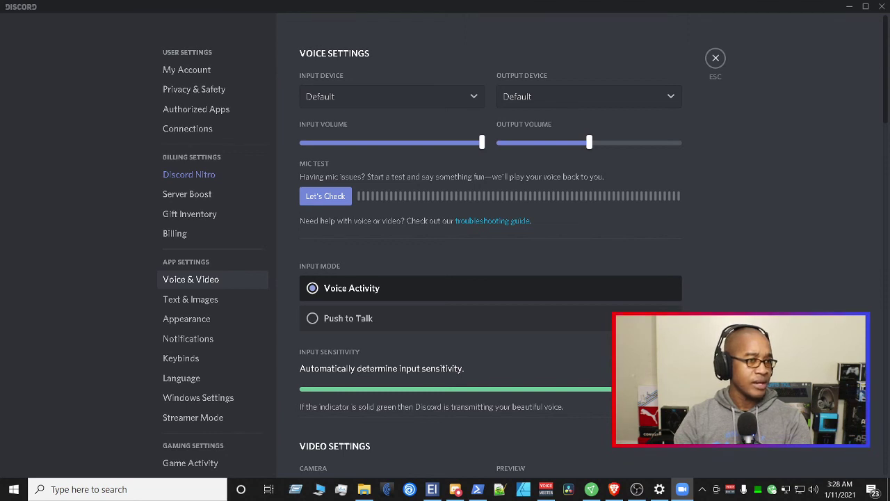
- Switch to Zoom's settings and show the audio options for speaker and microphone
left_click(682, 489)
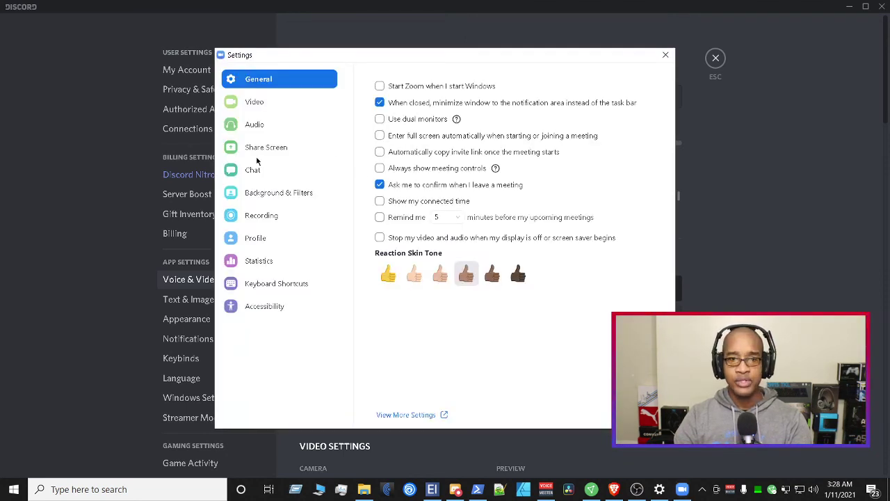
left_click(254, 125)
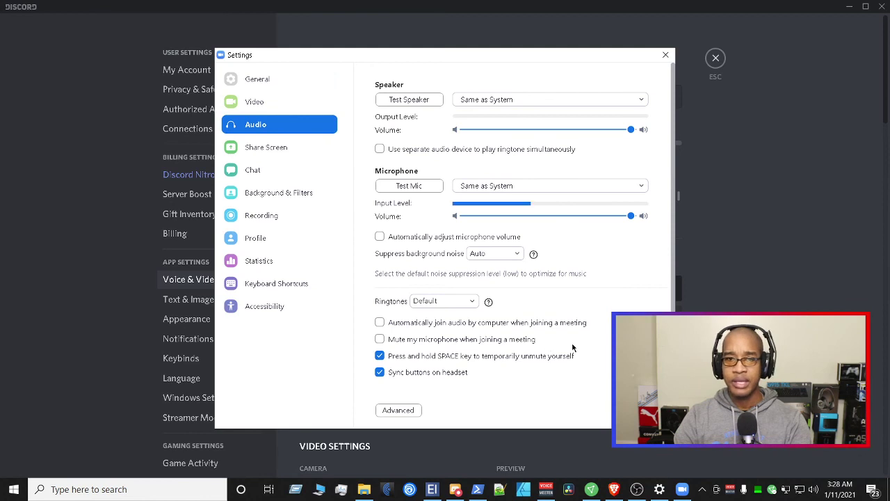